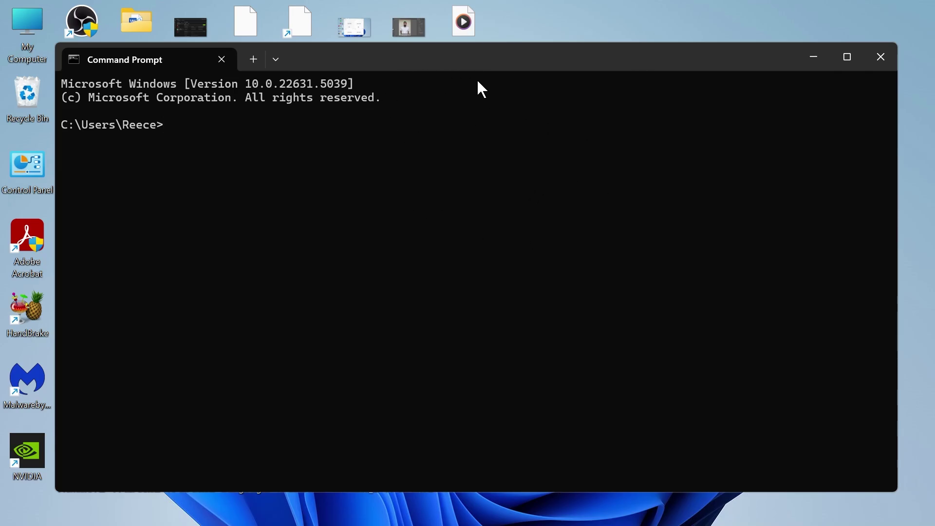
Minimise the unresponsive Command Prompt window to reveal the desktop.
{"action": "left_click", "coordinate": [818, 58]}
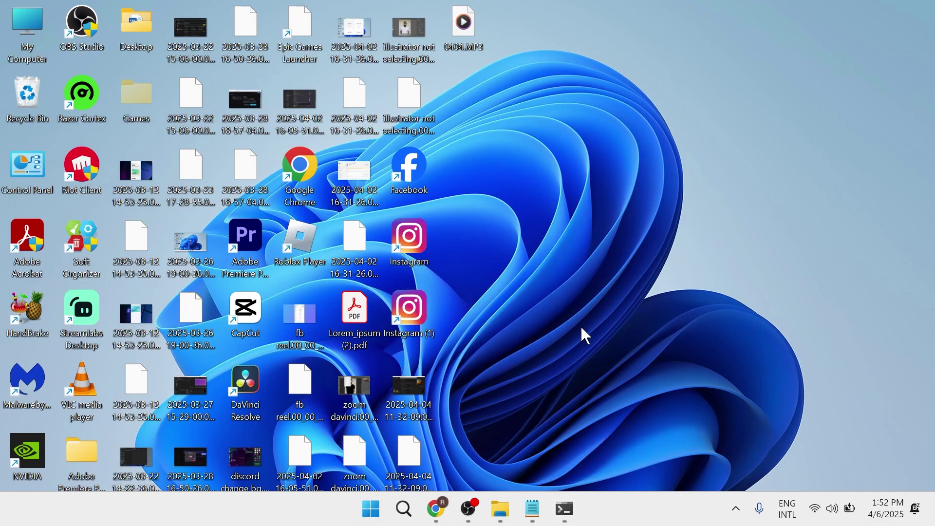
Launch Task Manager from a Start search for 'task m'.
{"action": "left_click", "coordinate": [379, 519]}
{"action": "type", "text": "task m"}
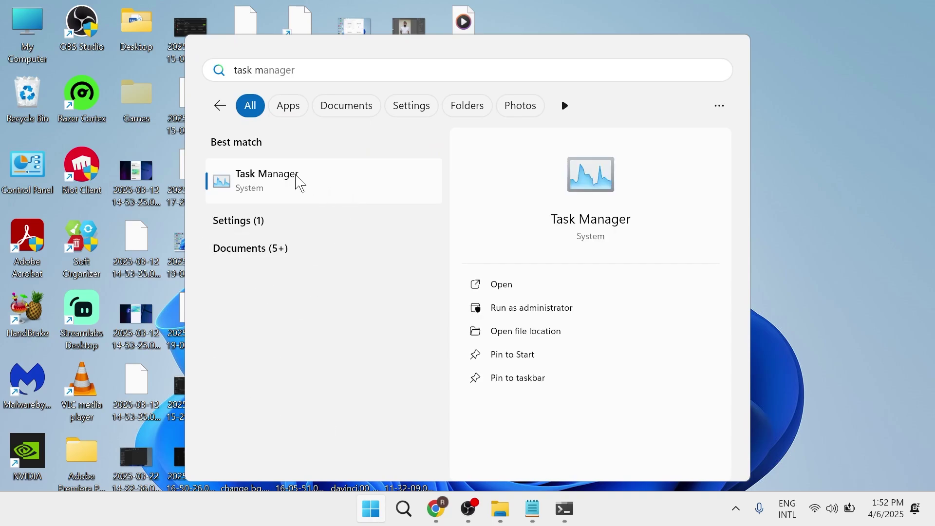
{"action": "left_click", "coordinate": [301, 184]}
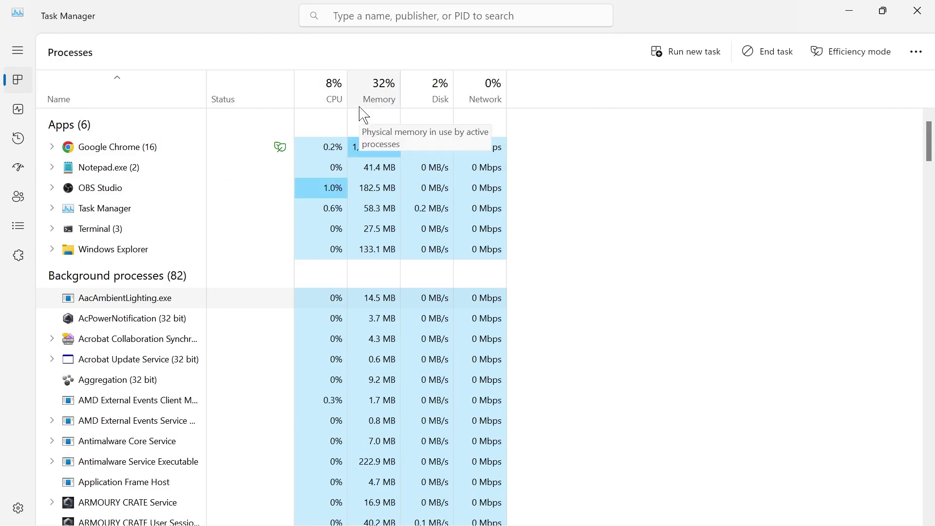
Search the processes for 'comman' and end the Windows Command Processor task.
{"action": "scroll", "coordinate": [227, 186], "scroll_direction": "down", "scroll_amount": 2}
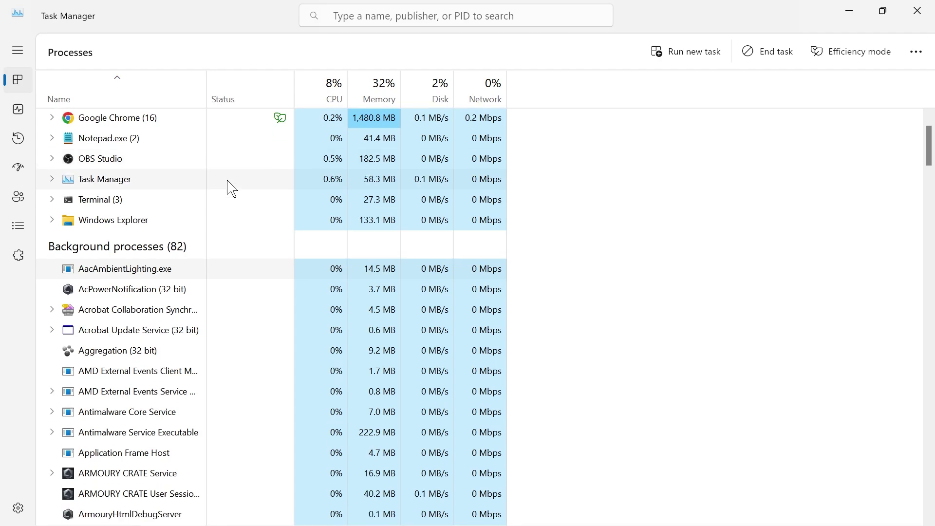
{"action": "scroll", "coordinate": [229, 192], "scroll_direction": "down", "scroll_amount": 5}
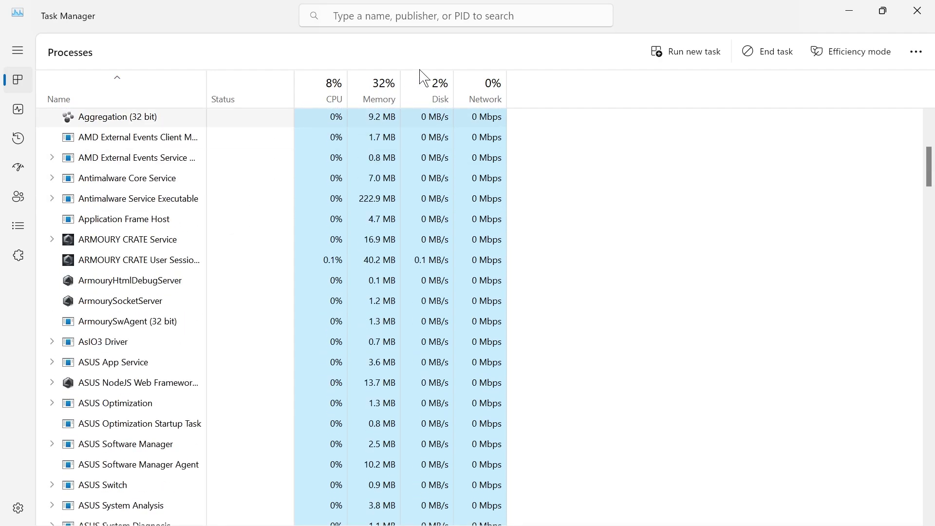
{"action": "left_click", "coordinate": [388, 22]}
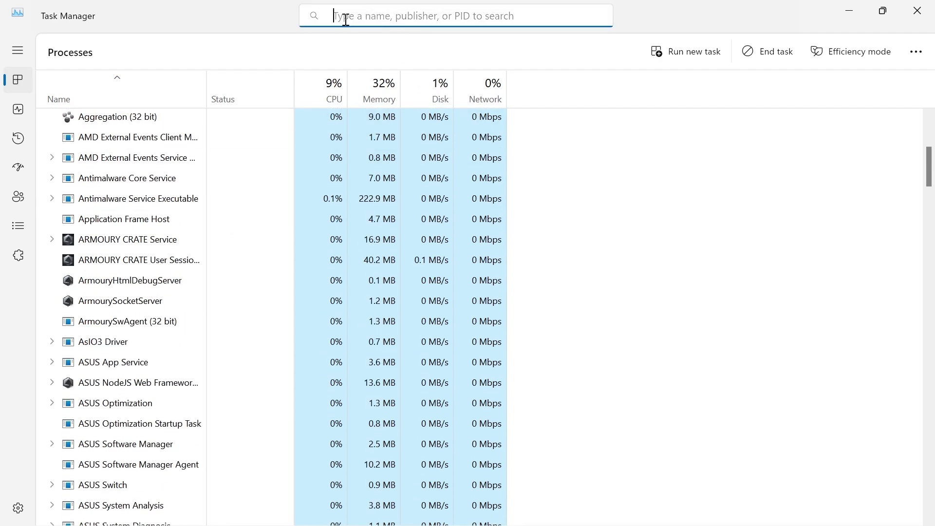
{"action": "type", "text": "comm"}
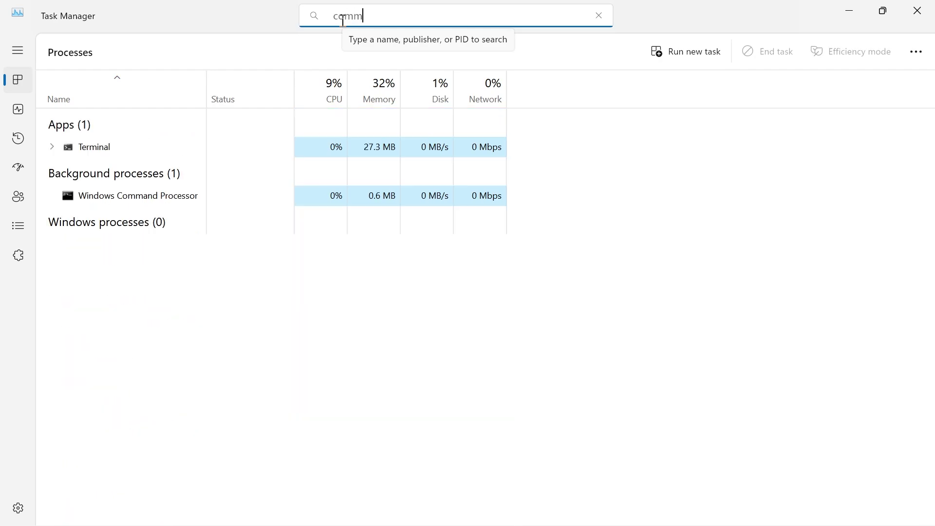
{"action": "type", "text": "and"}
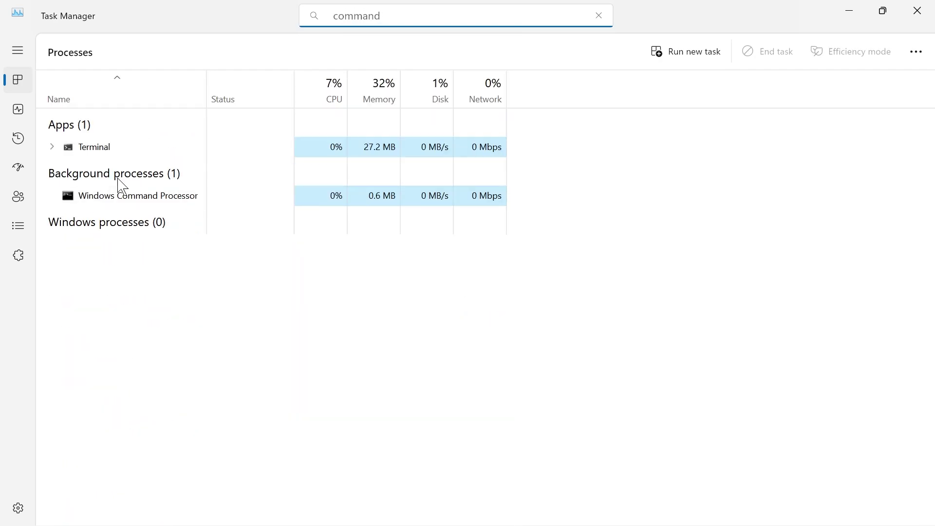
{"action": "left_click", "coordinate": [122, 201]}
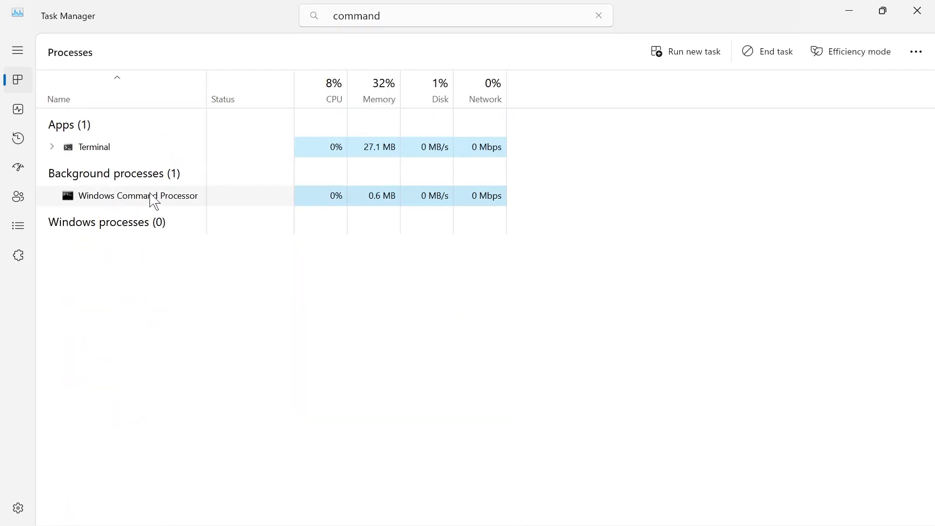
{"action": "right_click", "coordinate": [131, 203]}
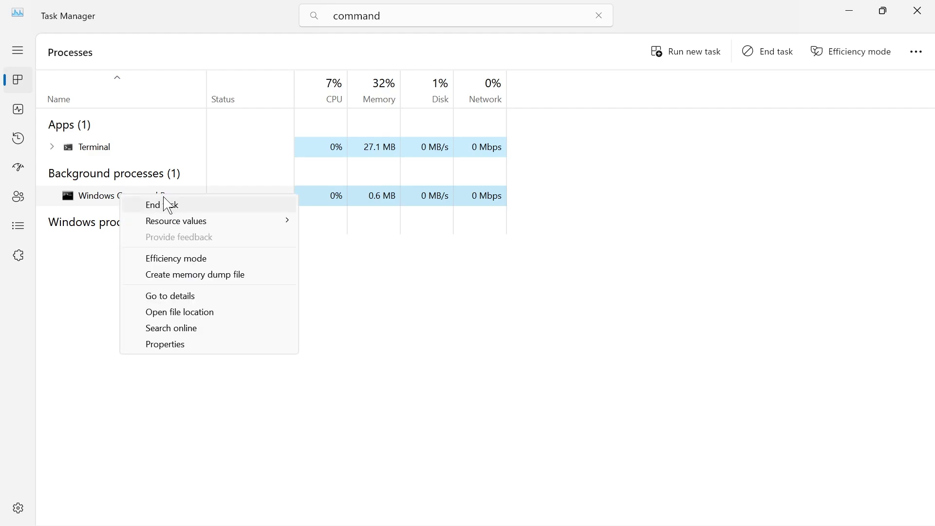
{"action": "left_click", "coordinate": [174, 209]}
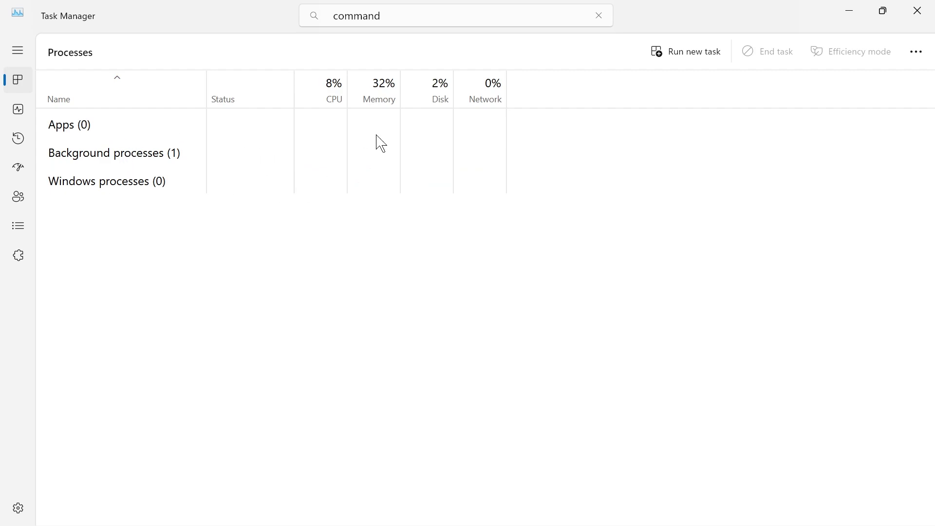
Close Task Manager and run Command Prompt as administrator from a 'cmd' Start search.
{"action": "left_click", "coordinate": [926, 9]}
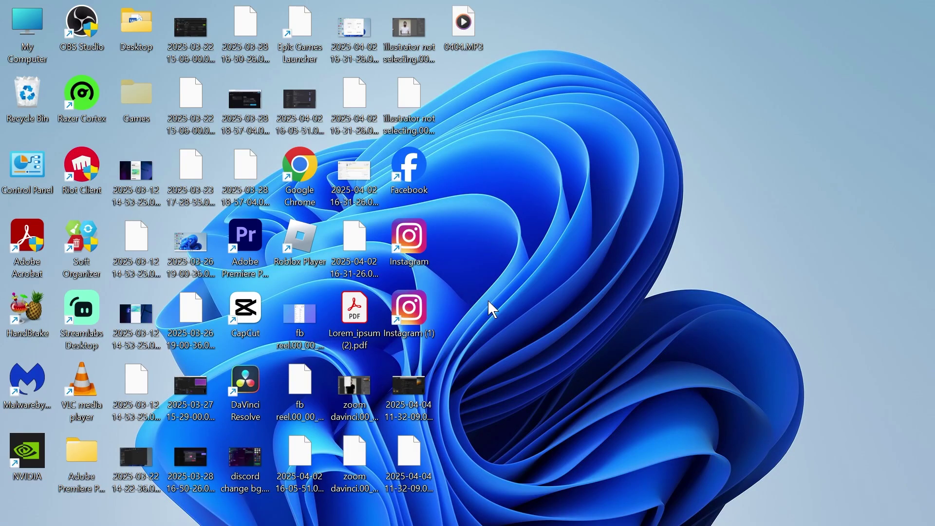
{"action": "left_click", "coordinate": [386, 516]}
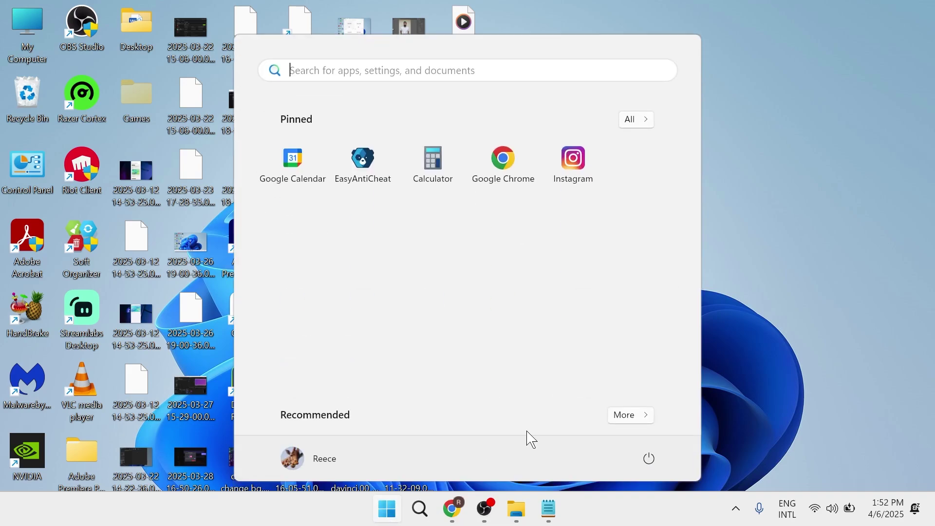
{"action": "type", "text": "cmd"}
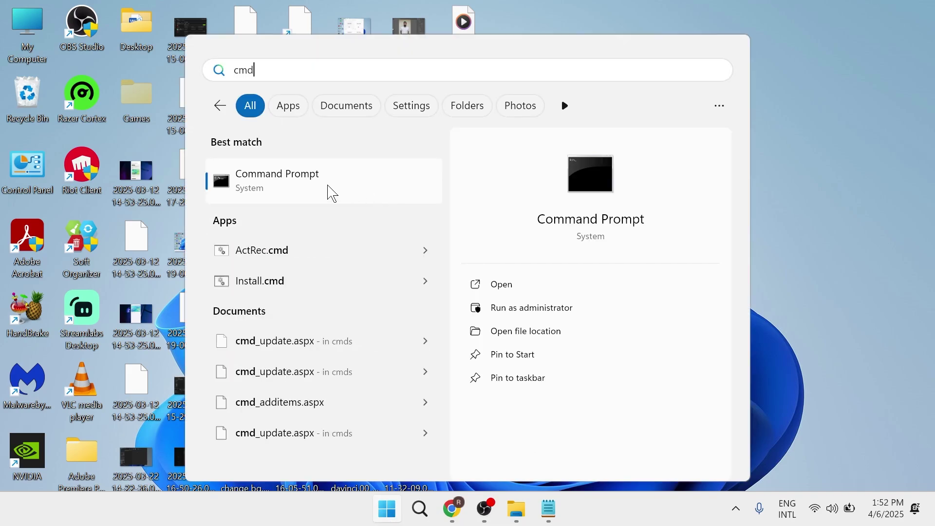
{"action": "right_click", "coordinate": [291, 183]}
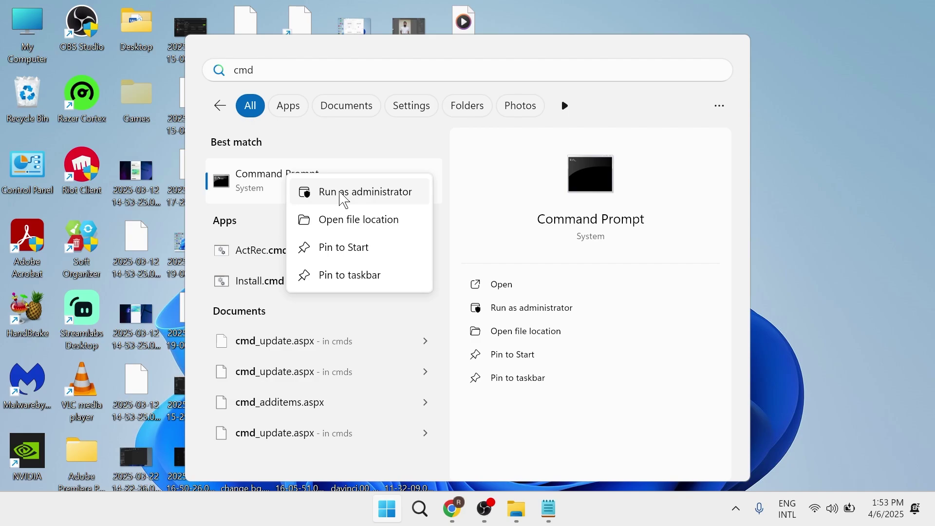
{"action": "left_click", "coordinate": [345, 193]}
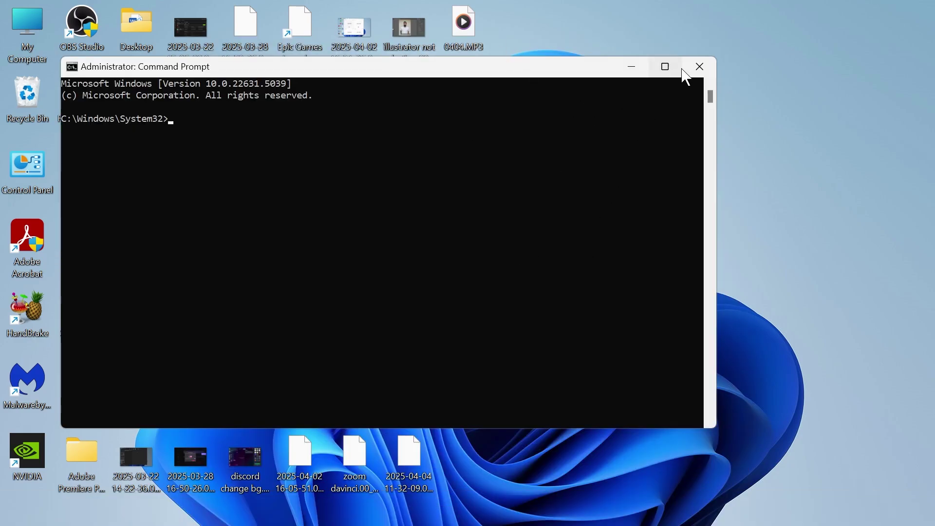
Close the admin prompt, then create a cmd.exe desktop shortcut and place it in open space.
{"action": "left_click", "coordinate": [706, 61]}
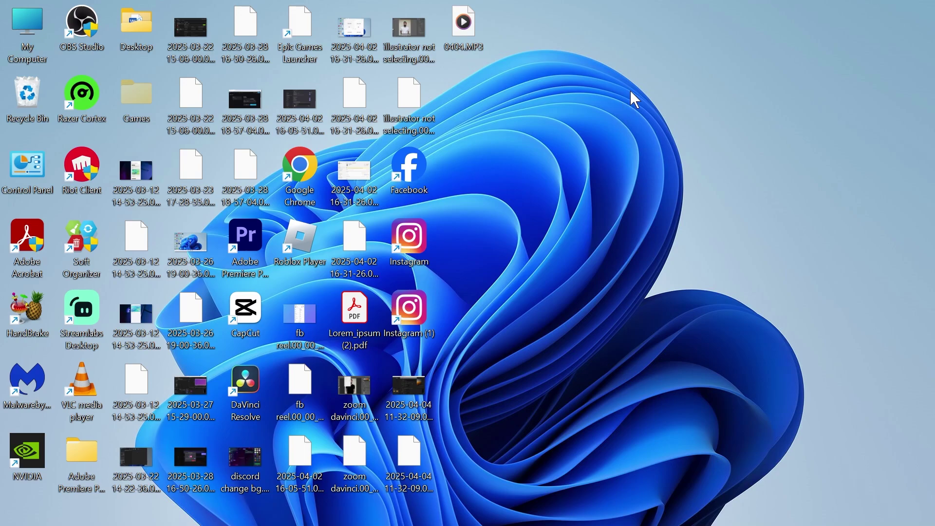
{"action": "right_click", "coordinate": [672, 91]}
{"action": "mouse_move", "coordinate": [744, 181]}
{"action": "left_click", "coordinate": [562, 209]}
{"action": "type", "text": "c"}
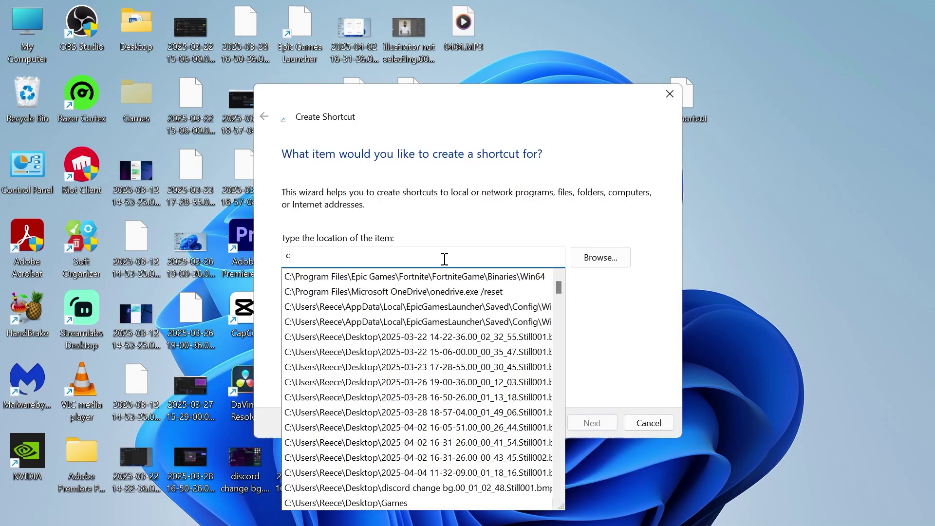
{"action": "type", "text": "md.exe"}
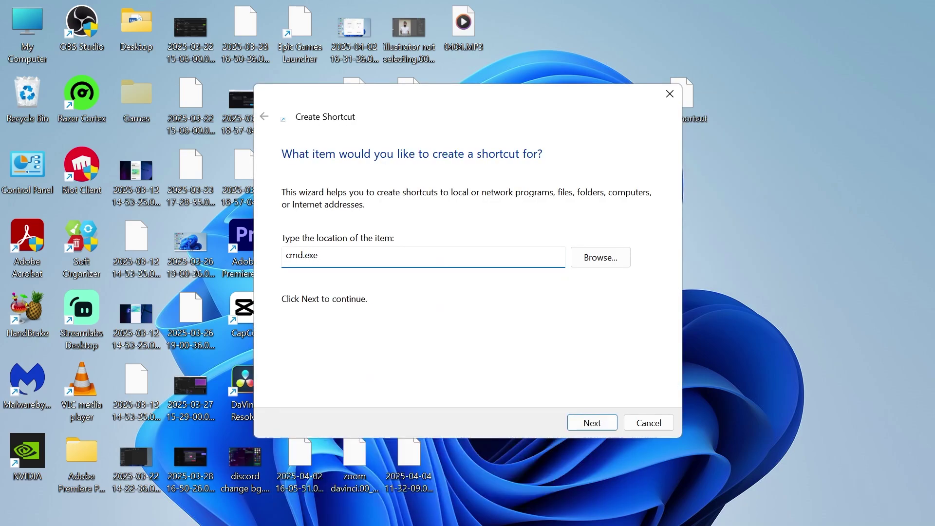
{"action": "left_click", "coordinate": [600, 424]}
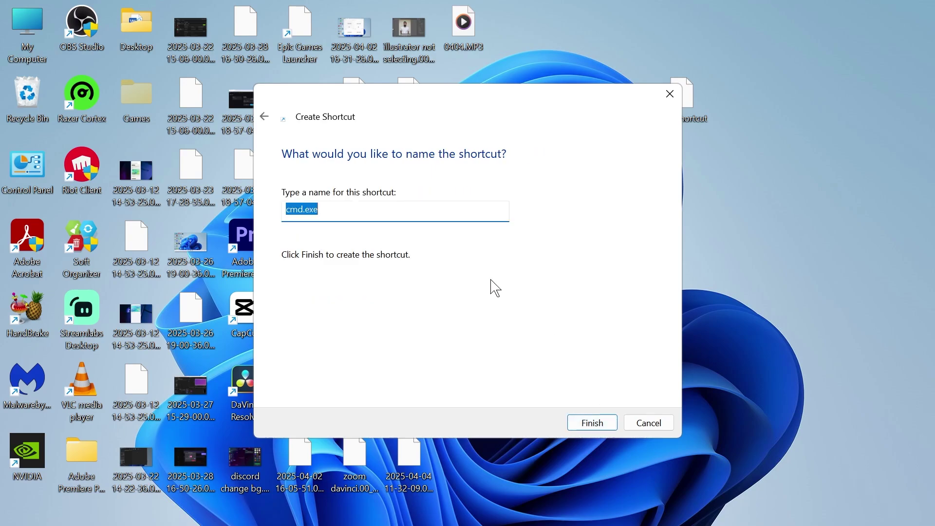
{"action": "left_click", "coordinate": [601, 429]}
{"action": "left_click_drag", "start_coordinate": [685, 95], "coordinate": [572, 156]}
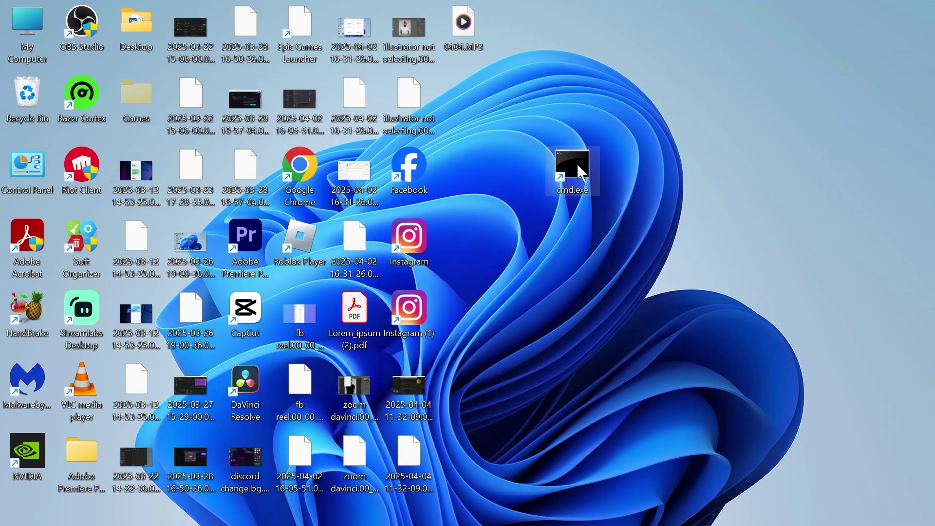
Set the cmd.exe shortcut's advanced properties to always run as administrator and apply.
{"action": "right_click", "coordinate": [578, 167]}
{"action": "left_click", "coordinate": [636, 258]}
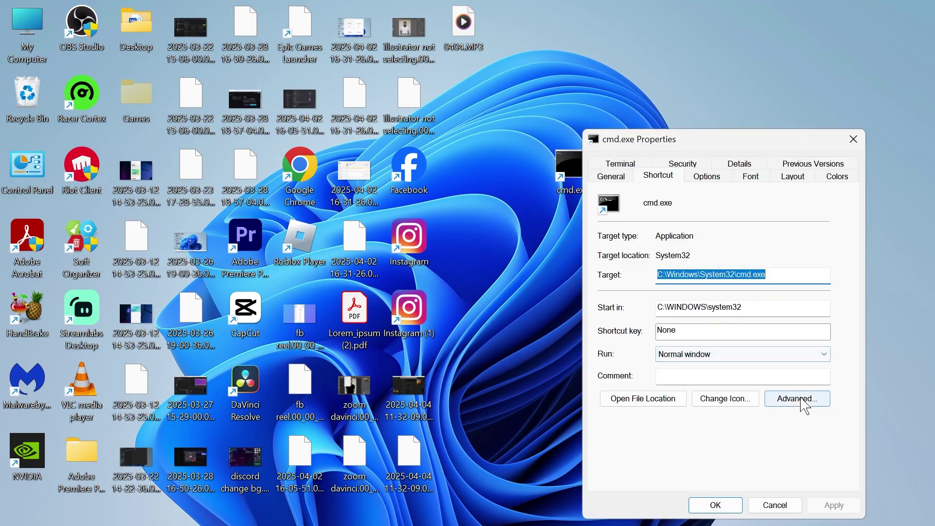
{"action": "left_click", "coordinate": [801, 399]}
{"action": "left_click", "coordinate": [620, 237]}
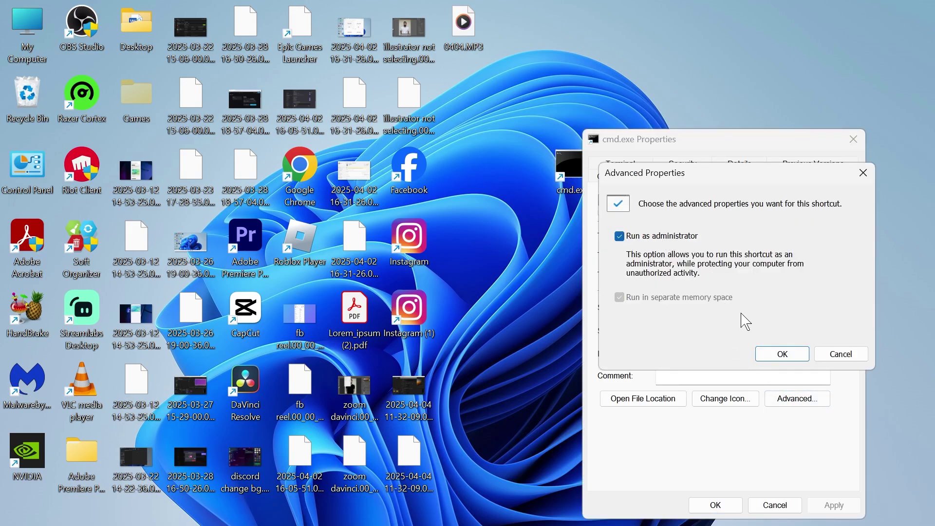
{"action": "left_click", "coordinate": [785, 355]}
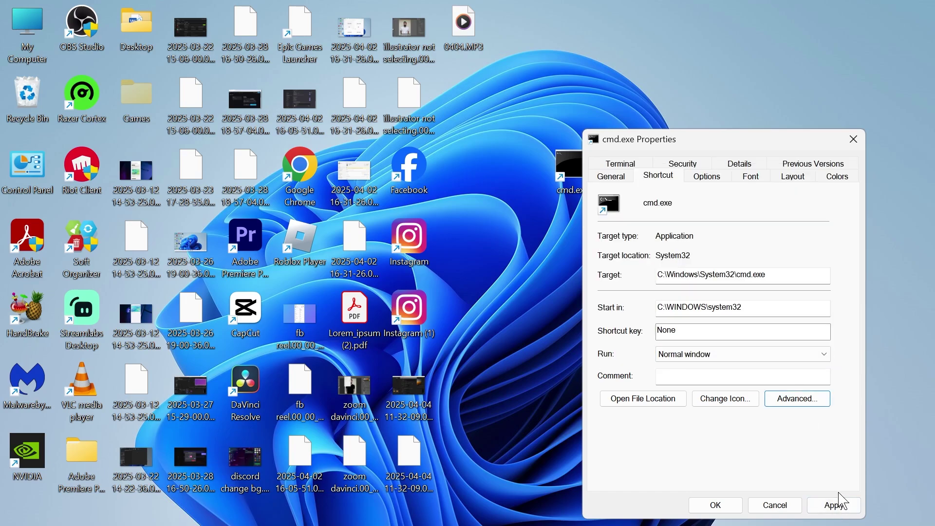
{"action": "left_click", "coordinate": [835, 507]}
{"action": "left_click", "coordinate": [777, 506]}
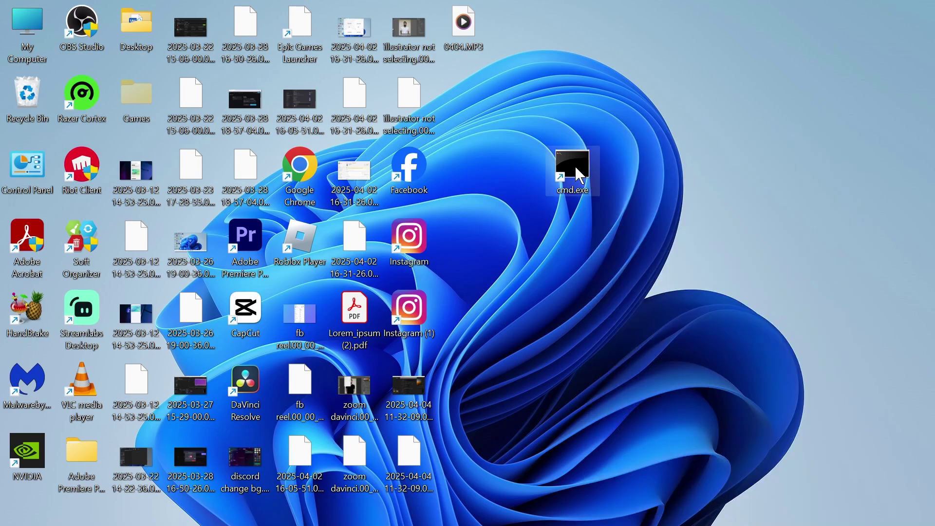
Enter sysdm.cpl into the Start search.
{"action": "right_click", "coordinate": [575, 170]}
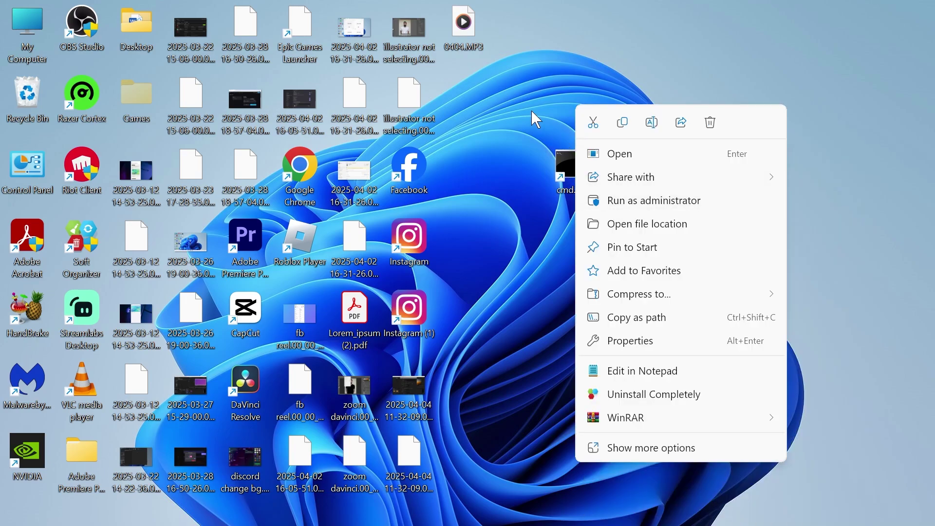
{"action": "key", "text": "Escape"}
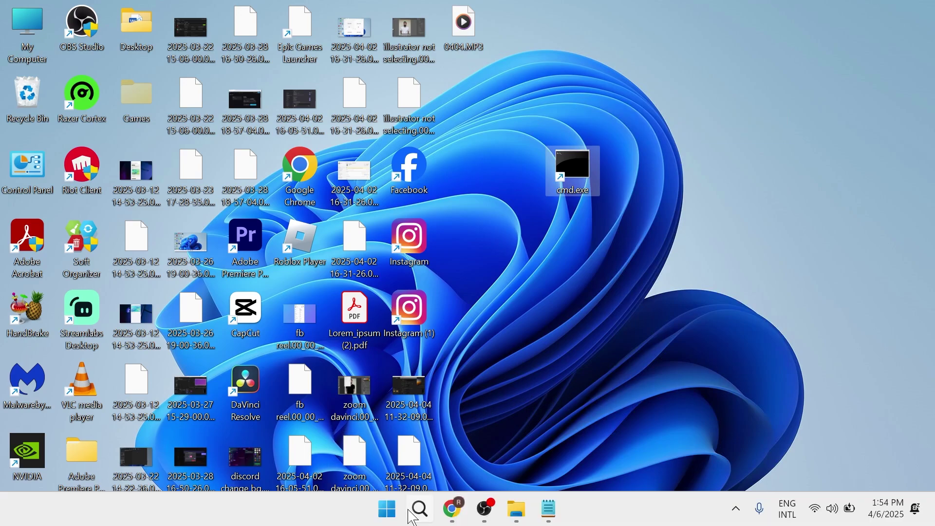
{"action": "left_click", "coordinate": [387, 511]}
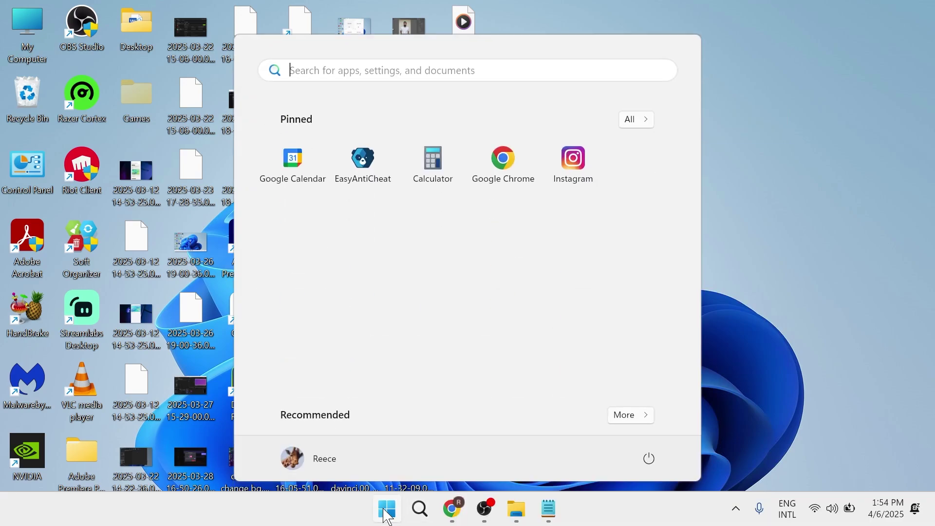
{"action": "type", "text": "sysdm."}
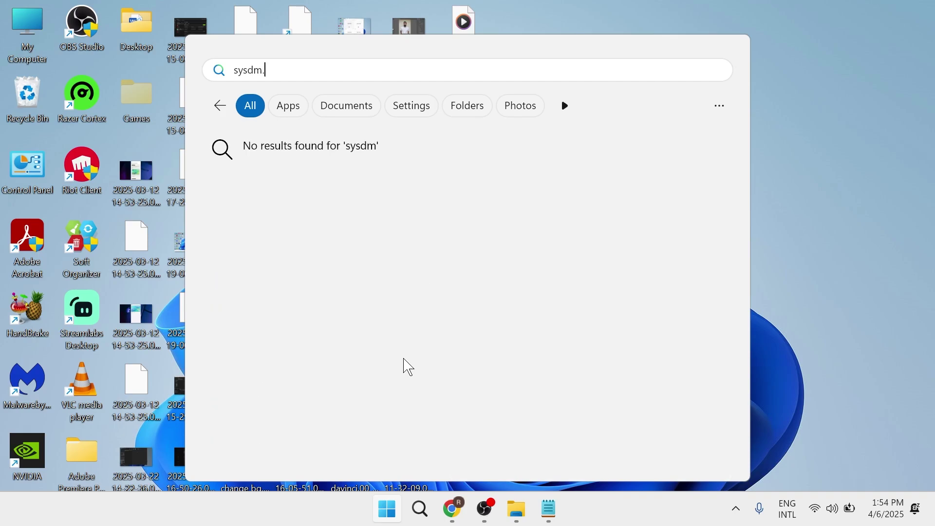
{"action": "type", "text": "cpl"}
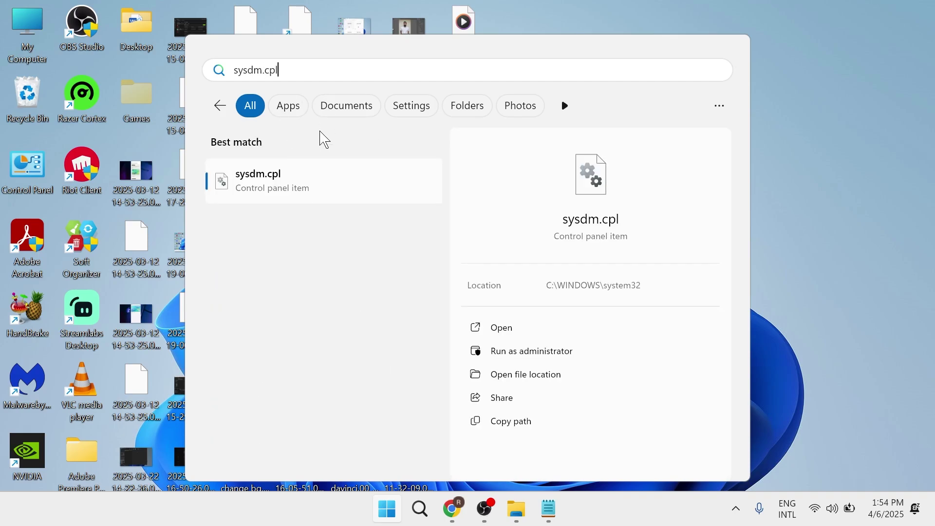
Open sysdm.cpl and edit the user Path variable under Advanced > Environment Variables.
{"action": "left_click", "coordinate": [278, 183]}
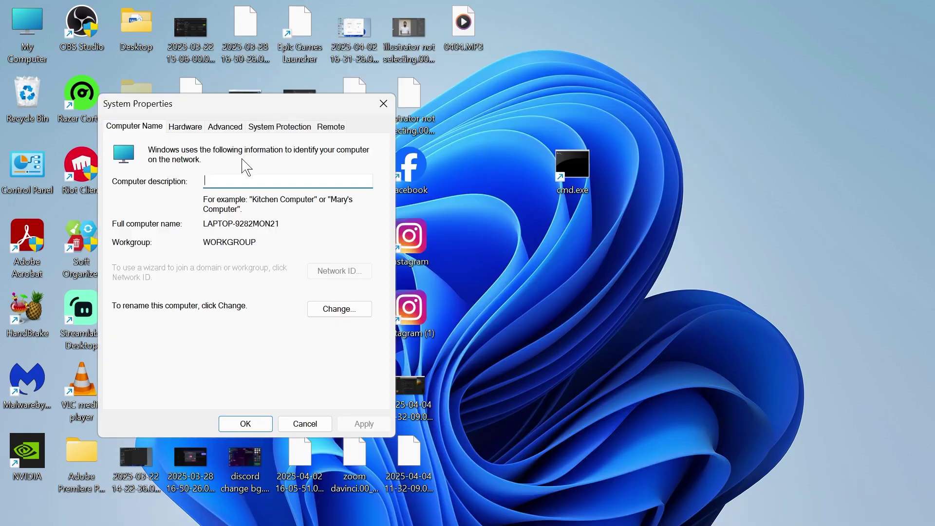
{"action": "left_click", "coordinate": [225, 128]}
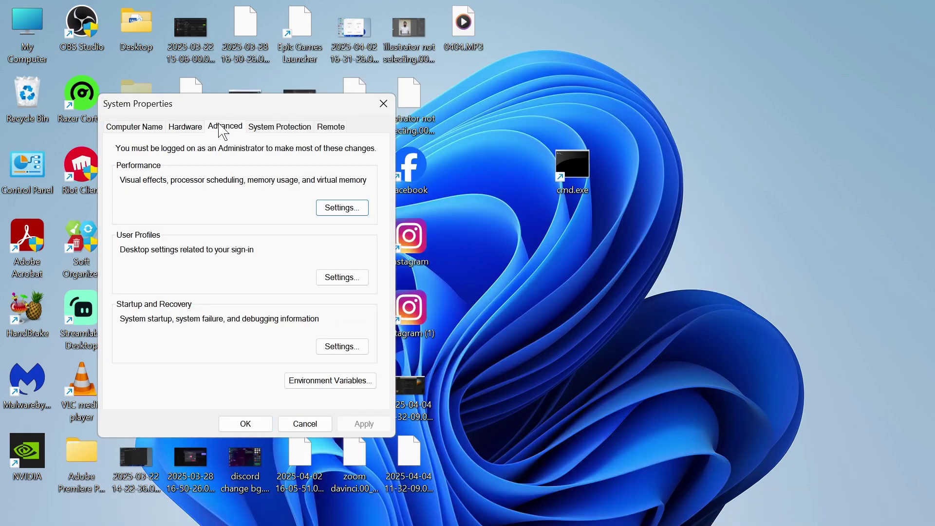
{"action": "left_click", "coordinate": [304, 383]}
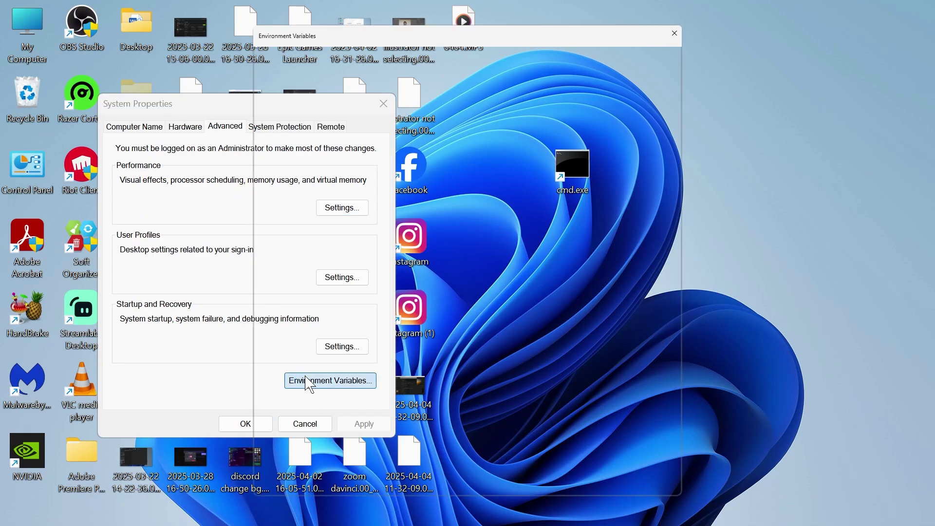
{"action": "left_click", "coordinate": [327, 139]}
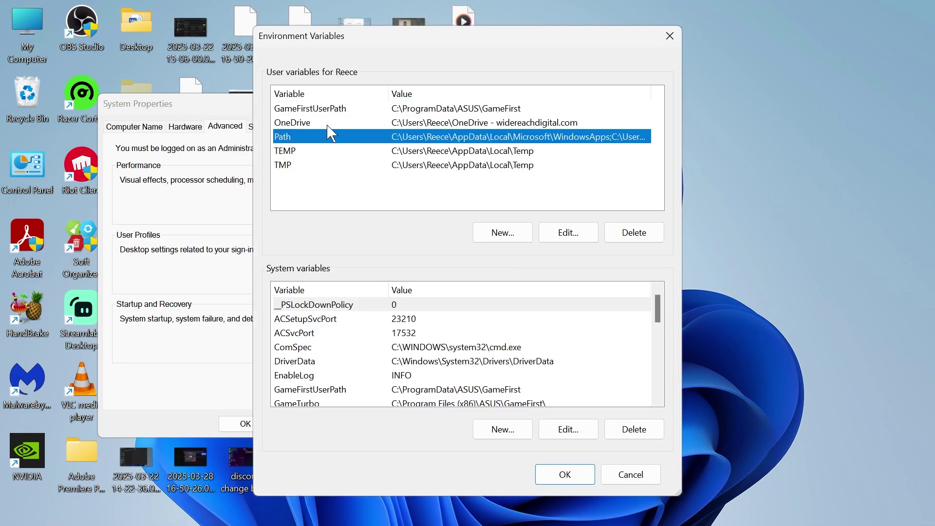
{"action": "left_click", "coordinate": [564, 239]}
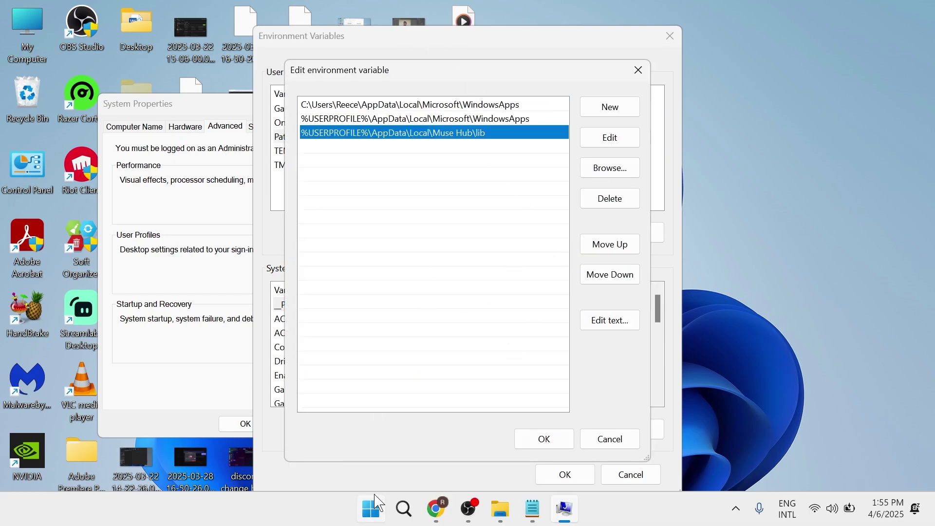
Launch File Explorer and open the Windows folder on OS (C:).
{"action": "left_click", "coordinate": [375, 508]}
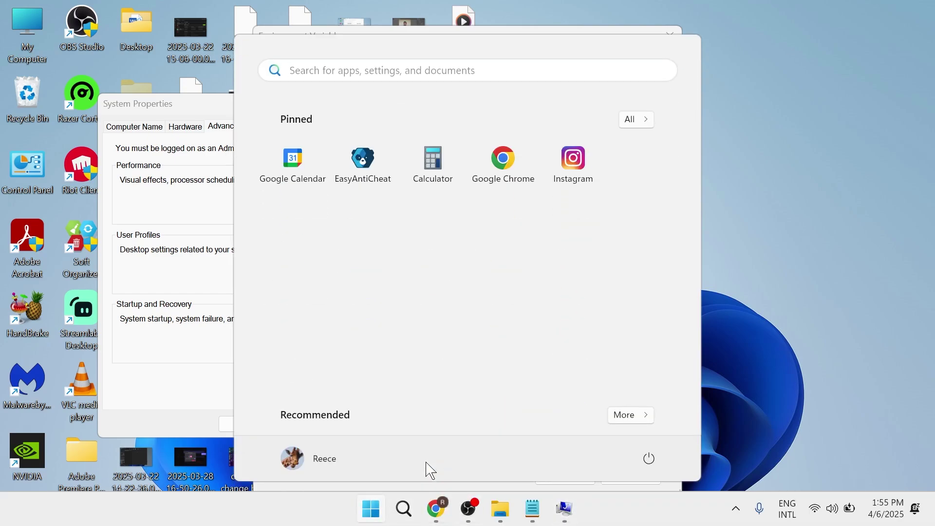
{"action": "type", "text": "file ex"}
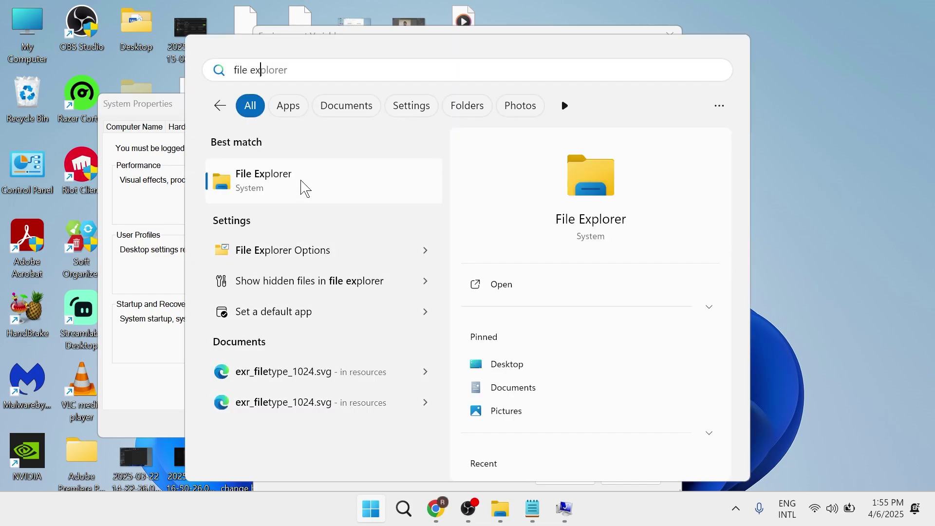
{"action": "left_click", "coordinate": [305, 182]}
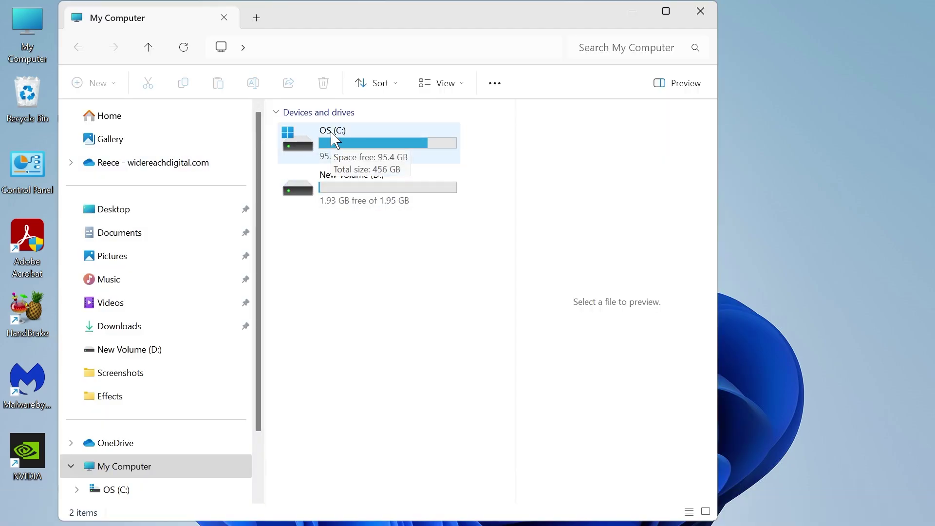
{"action": "double_click", "coordinate": [335, 140]}
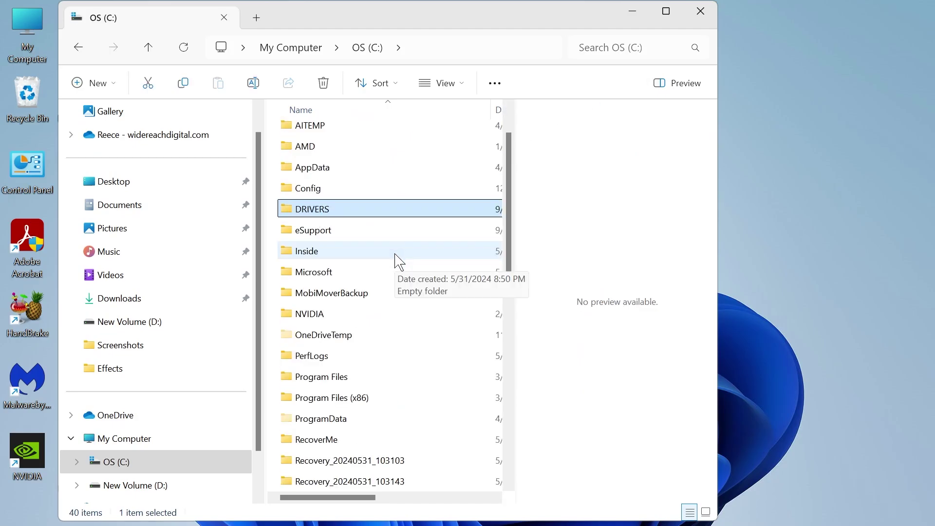
{"action": "scroll", "coordinate": [396, 266], "scroll_direction": "down", "scroll_amount": 4}
{"action": "scroll", "coordinate": [395, 274], "scroll_direction": "down", "scroll_amount": 1}
{"action": "left_click", "coordinate": [312, 359]}
{"action": "double_click", "coordinate": [312, 361]}
Move down the Windows folder list and open SysWOW64.
{"action": "key", "text": "super+Up"}
{"action": "scroll", "coordinate": [341, 217], "scroll_direction": "down", "scroll_amount": 12}
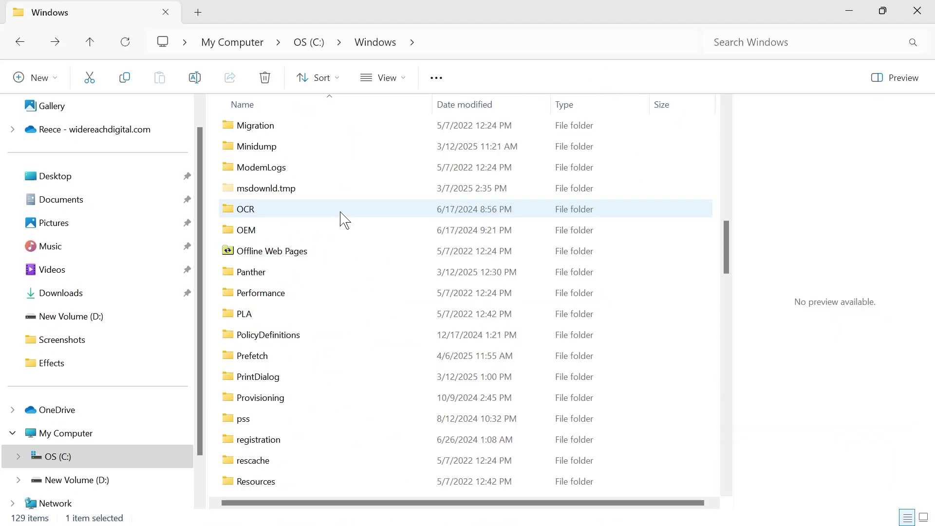
{"action": "type", "text": "schemas"}
{"action": "scroll", "coordinate": [348, 211], "scroll_direction": "down", "scroll_amount": 2}
{"action": "scroll", "coordinate": [349, 212], "scroll_direction": "down", "scroll_amount": 5}
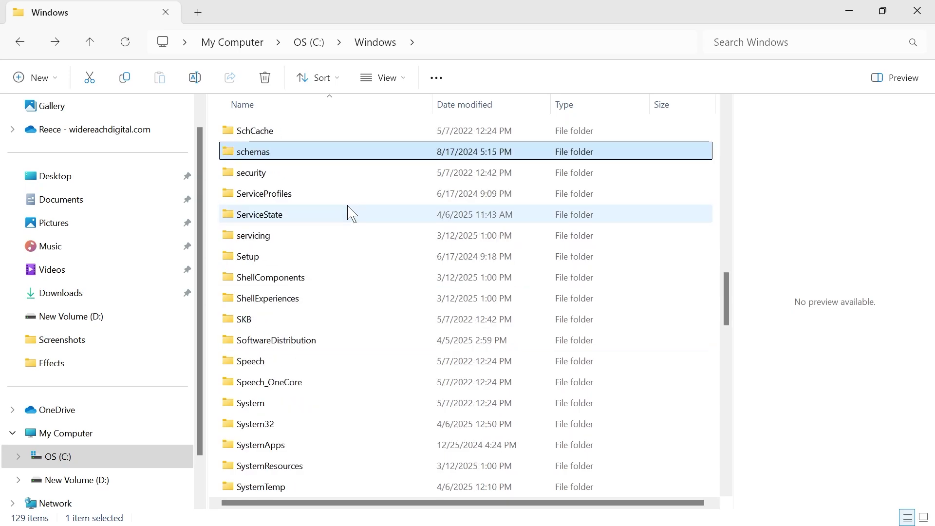
{"action": "left_click", "coordinate": [331, 382]}
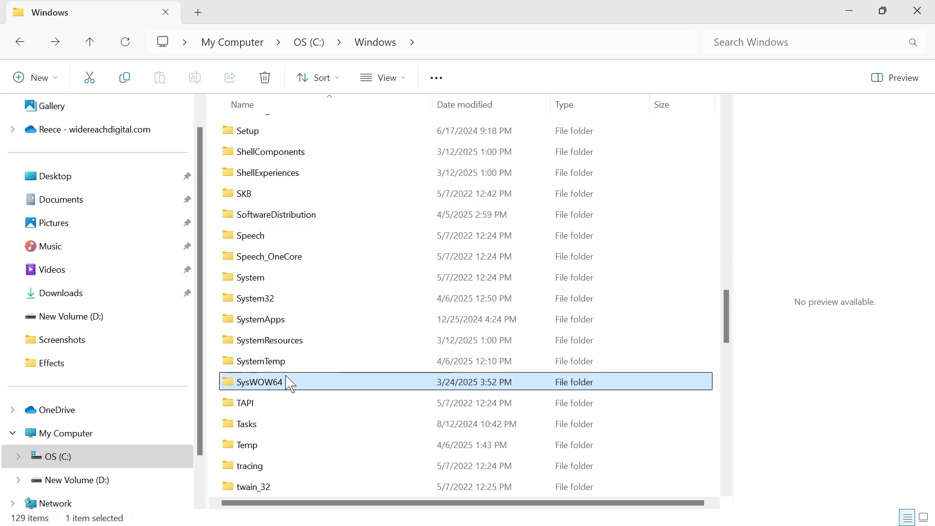
{"action": "double_click", "coordinate": [271, 384]}
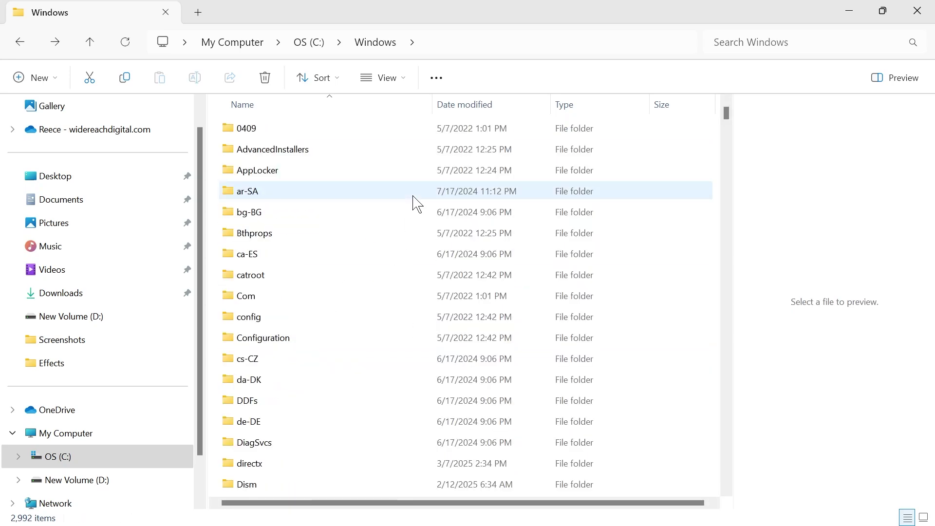
Copy the C:\Windows\SysWOW64 path from Explorer's address bar.
{"action": "left_click", "coordinate": [532, 43]}
{"action": "right_click", "coordinate": [266, 42]}
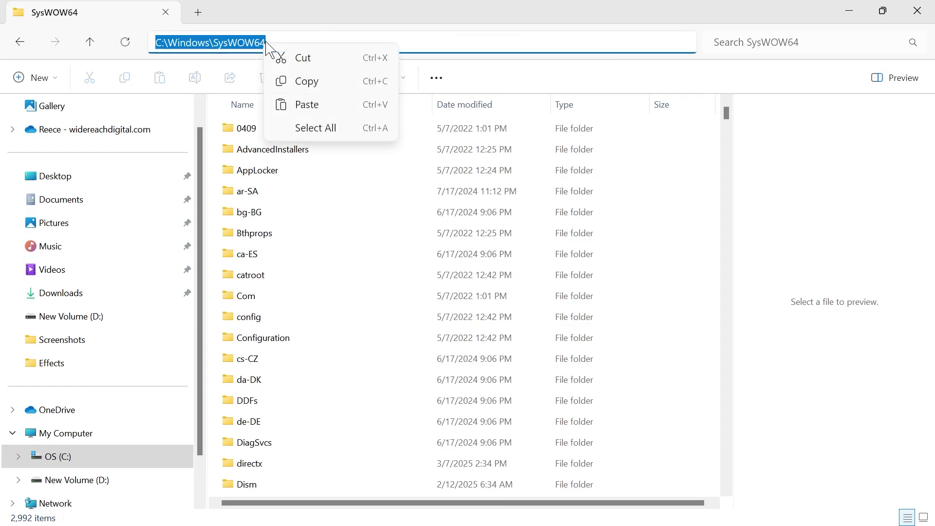
{"action": "left_click", "coordinate": [315, 85]}
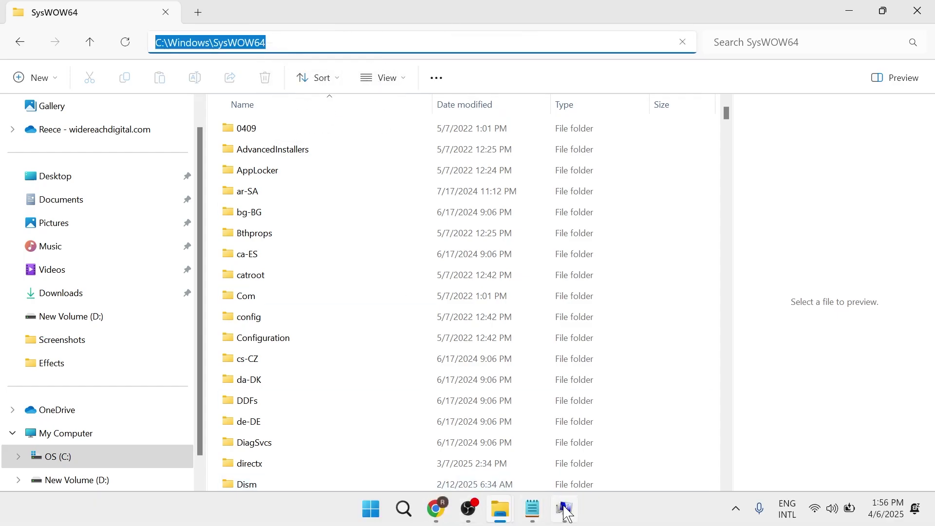
Paste C:\Windows\SysWOW64 as a new entry in the user Path.
{"action": "left_click", "coordinate": [565, 508]}
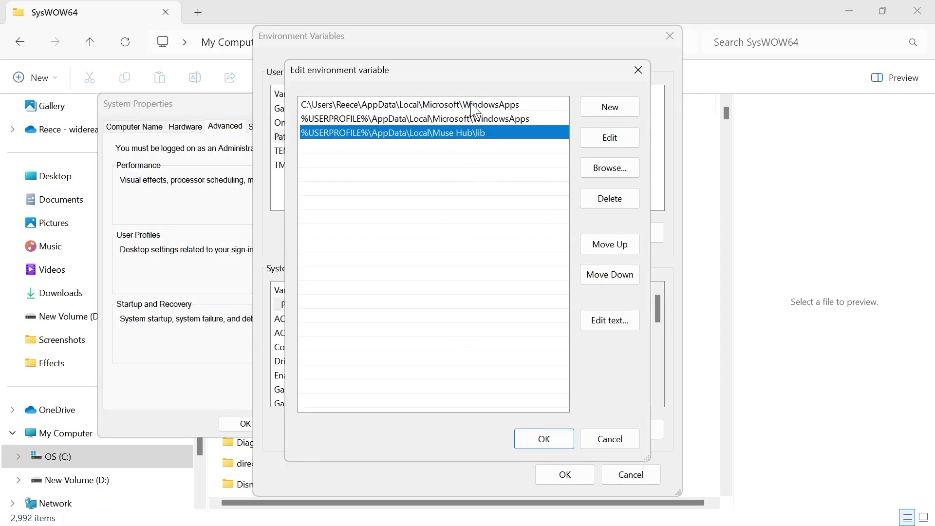
{"action": "left_click", "coordinate": [607, 106]}
{"action": "right_click", "coordinate": [306, 146]}
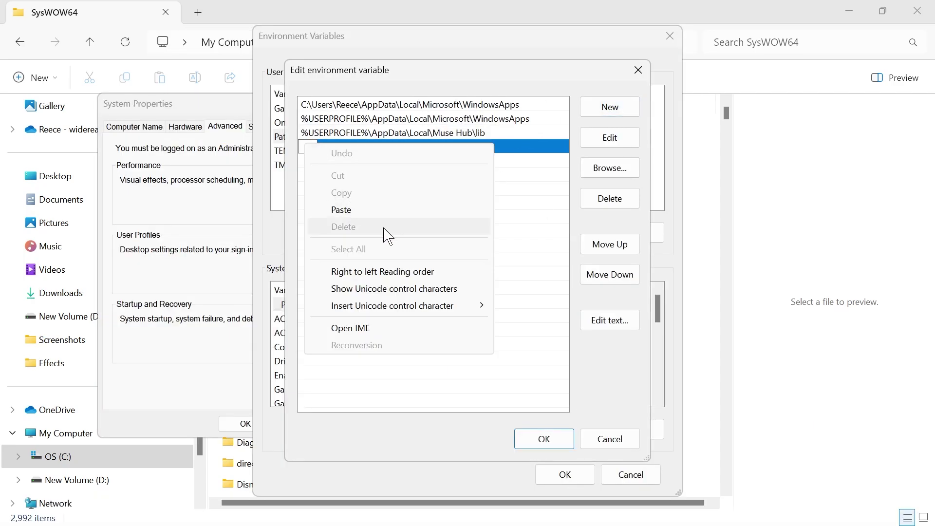
{"action": "left_click", "coordinate": [341, 209]}
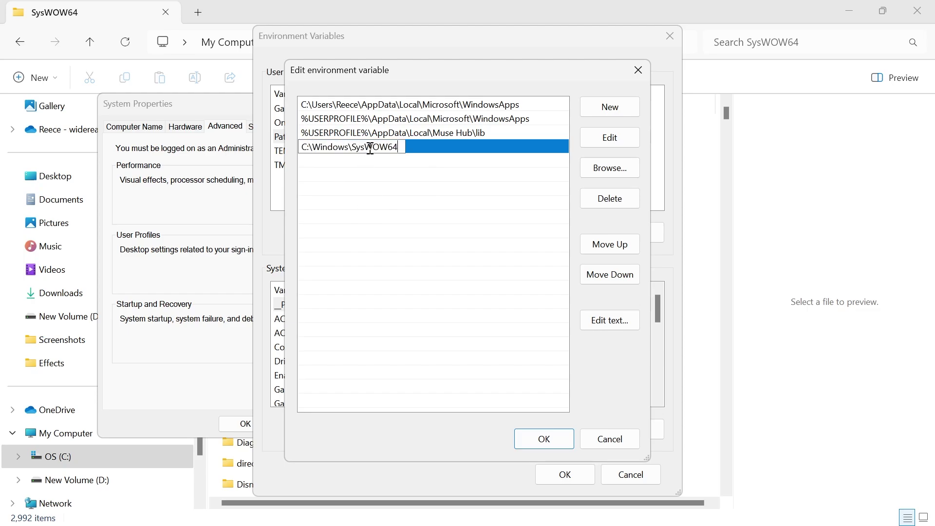
{"action": "left_click", "coordinate": [431, 216]}
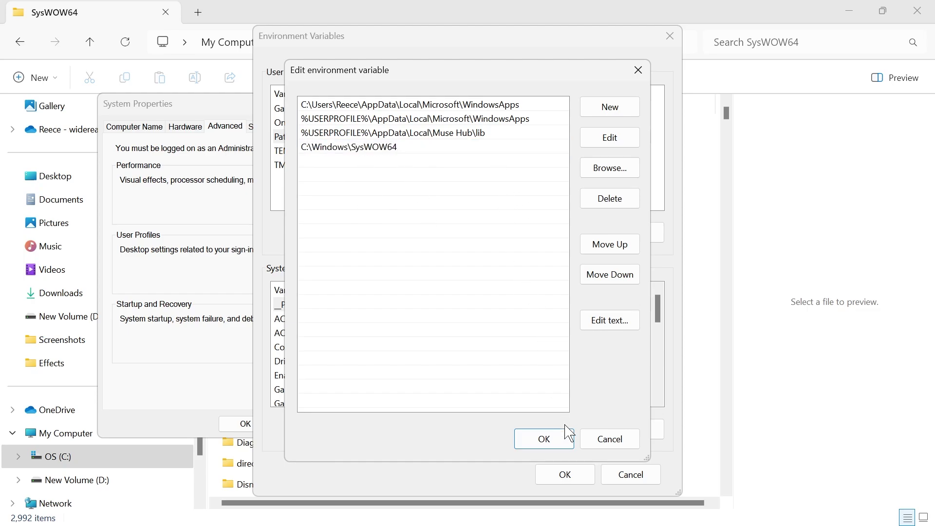
Confirm the Path change with OK through Environment Variables and System Properties.
{"action": "left_click", "coordinate": [546, 441]}
{"action": "left_click", "coordinate": [565, 475]}
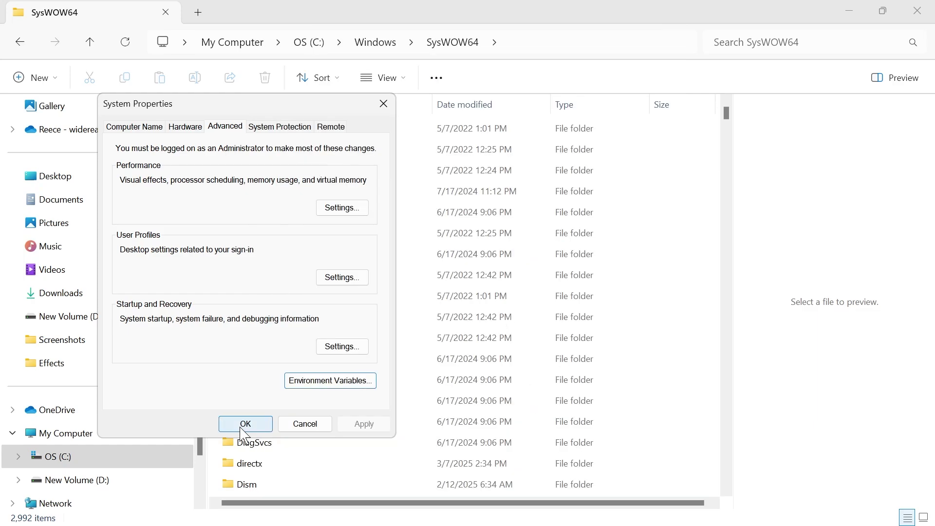
{"action": "left_click", "coordinate": [245, 423]}
{"action": "left_click", "coordinate": [775, 210]}
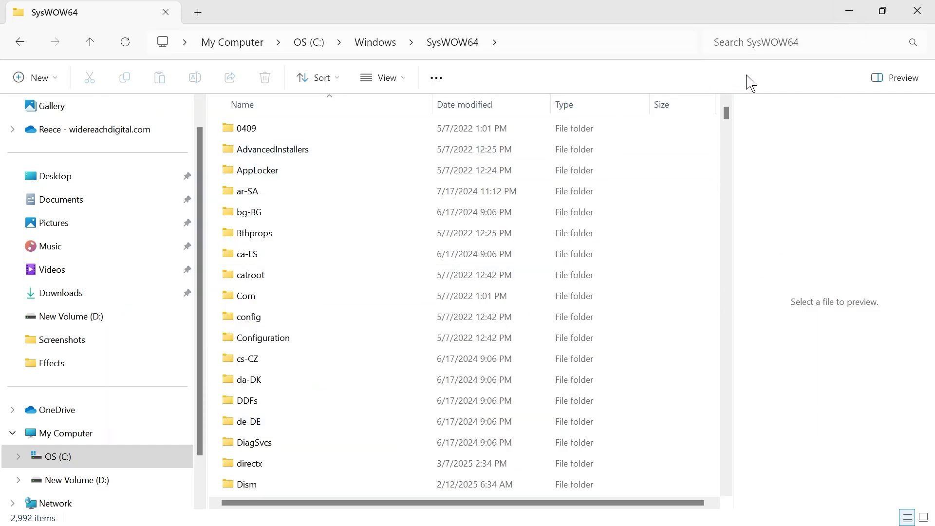
Minimise File Explorer and launch Control Panel from a 'control' search.
{"action": "left_click", "coordinate": [849, 11]}
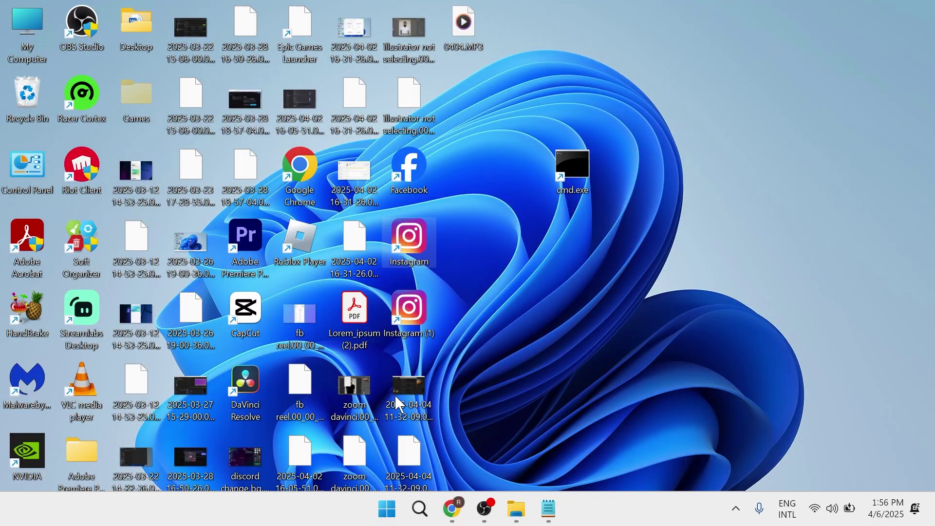
{"action": "left_click", "coordinate": [388, 509]}
{"action": "type", "text": "control"}
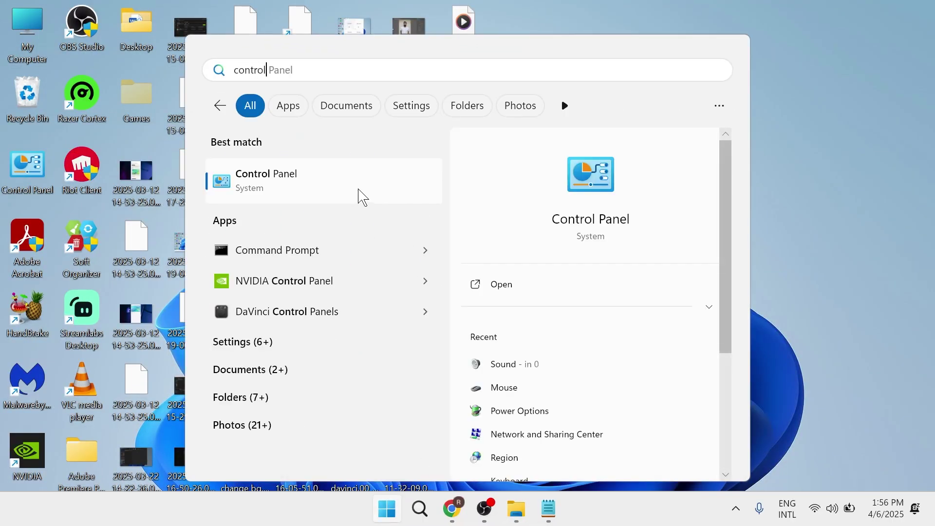
{"action": "left_click", "coordinate": [363, 195]}
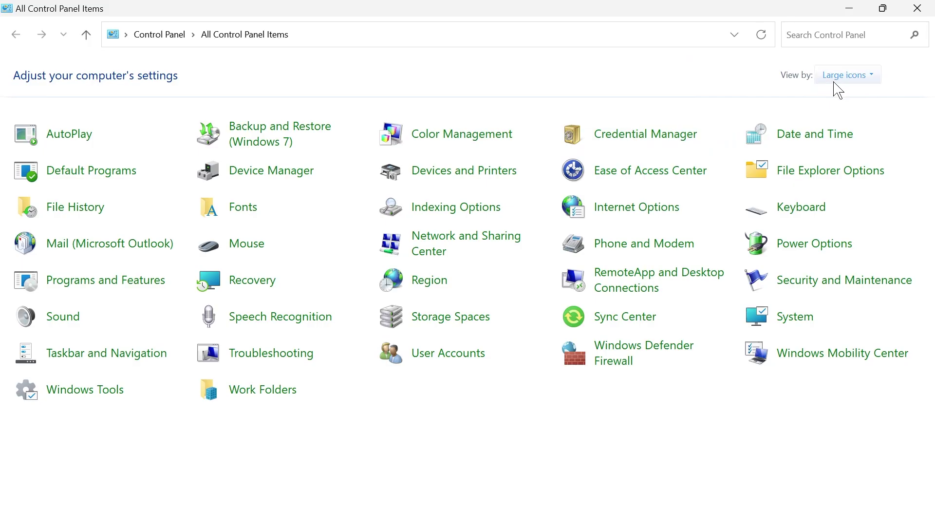
Switch Control Panel to Category view and go to System and Security > System > System protection.
{"action": "left_click", "coordinate": [836, 78]}
{"action": "left_click", "coordinate": [855, 96]}
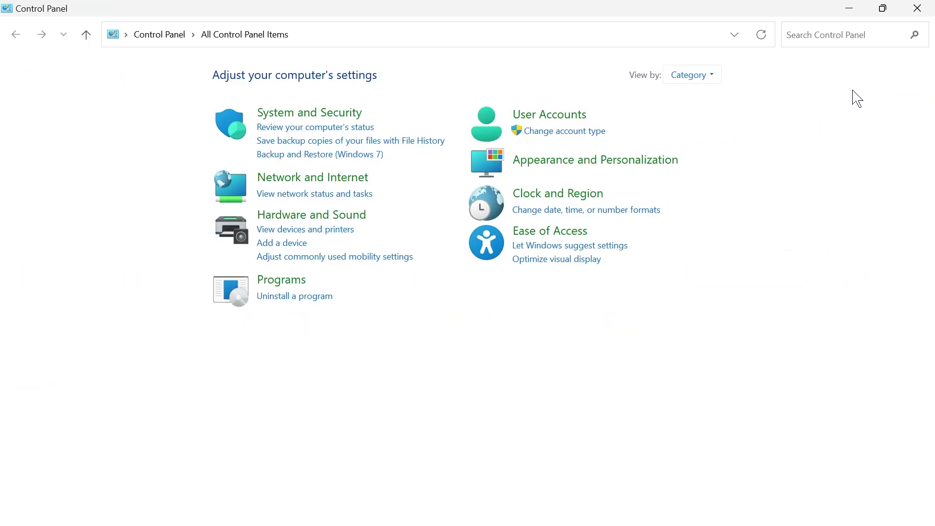
{"action": "left_click", "coordinate": [305, 117]}
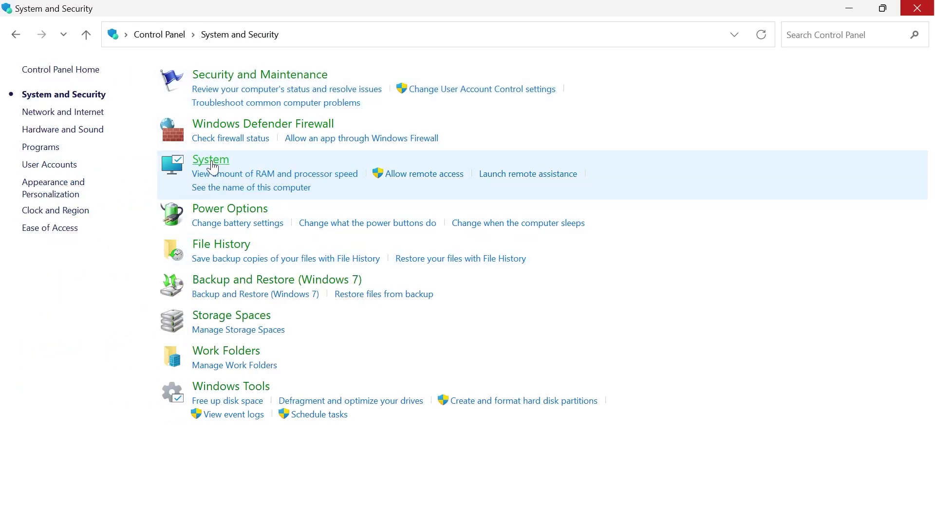
{"action": "left_click", "coordinate": [211, 161]}
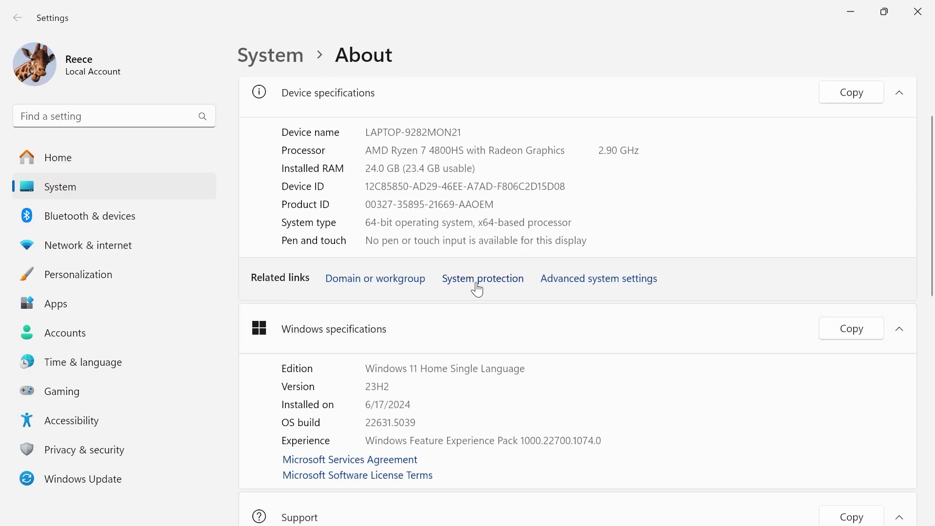
{"action": "left_click", "coordinate": [477, 283]}
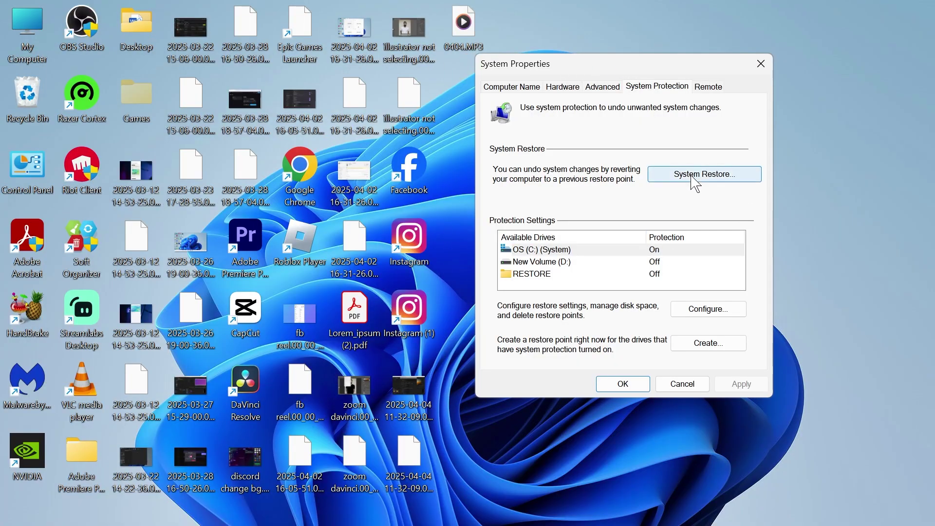
Review the recommended 4/1/2025 DaVinci Resolve restore point, then close both dialogs without restoring.
{"action": "left_click", "coordinate": [692, 175]}
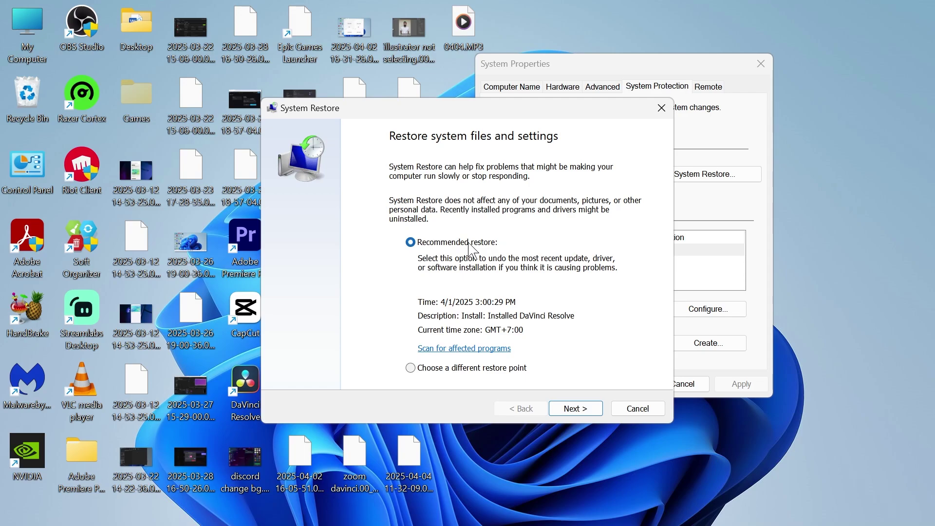
{"action": "key", "text": "Return"}
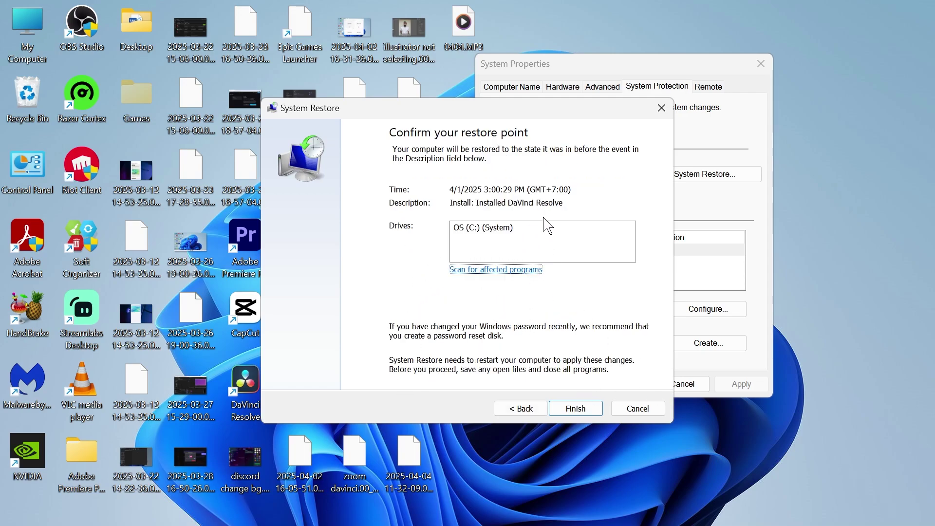
{"action": "left_click", "coordinate": [662, 108]}
{"action": "left_click", "coordinate": [761, 63]}
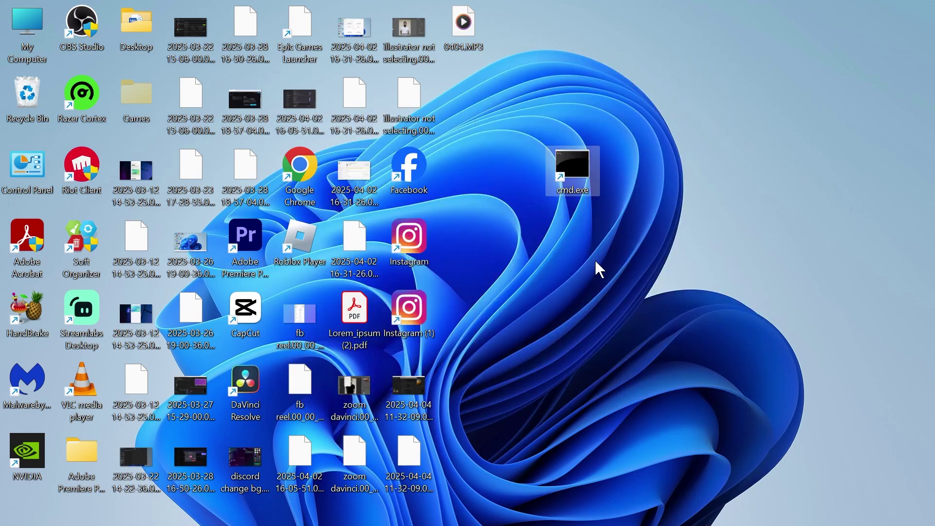